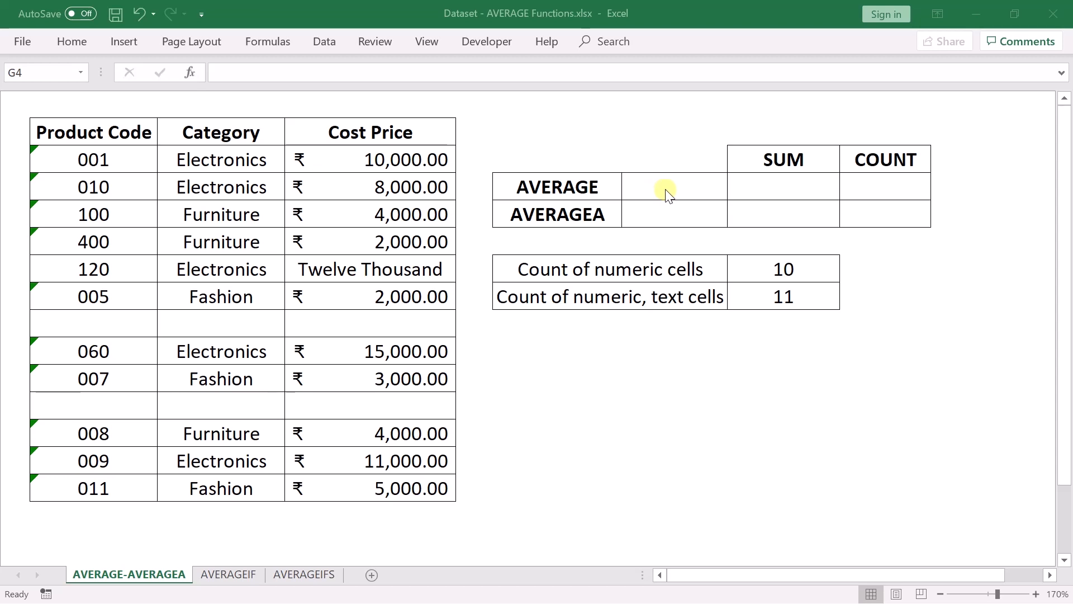
- Calculate the average of the Cost Price range D3:D15 in the empty cell beside the AVERAGE label using the AVERAGE function
left_click(665, 188)
type("=average")
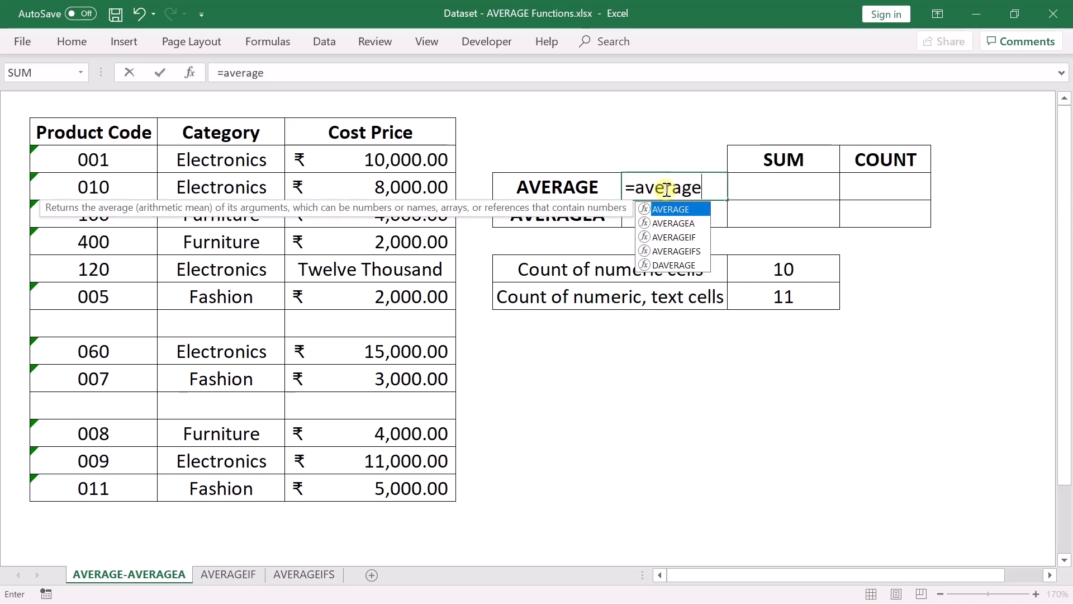
key("Tab")
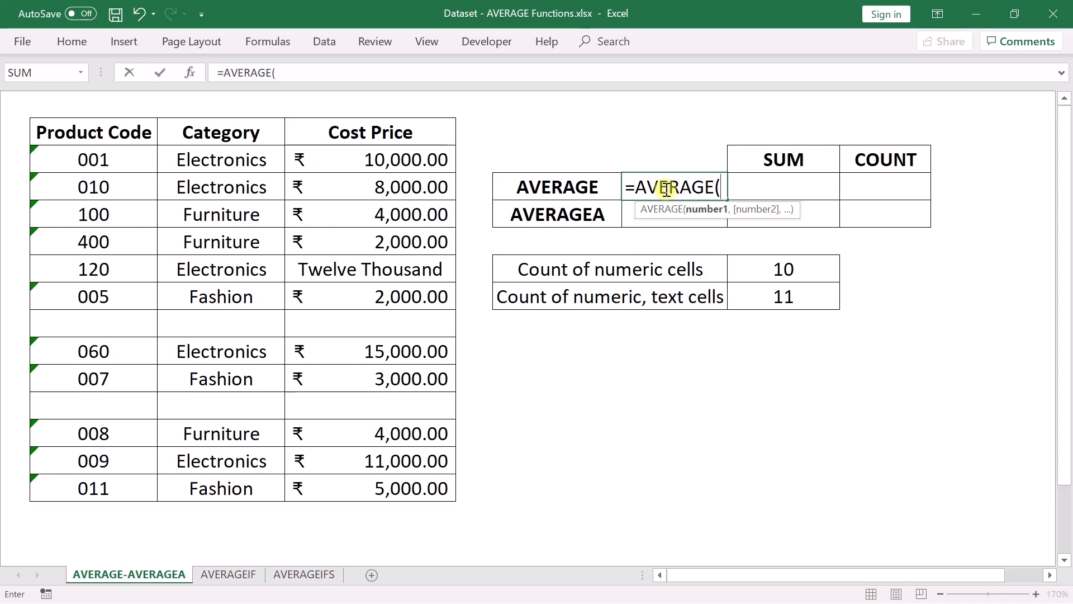
left_click_drag(410, 159, 397, 489)
type(")")
key("Return")
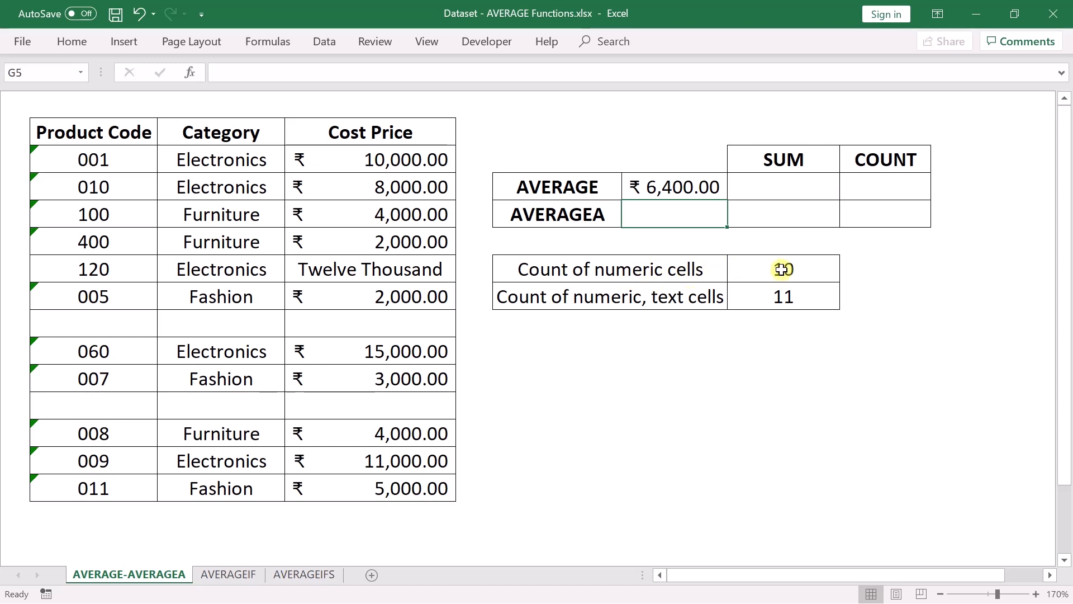
- Total the Cost Price range D3:D15 with the SUM function in the AVERAGE row's SUM cell
left_click(788, 185)
type("=s")
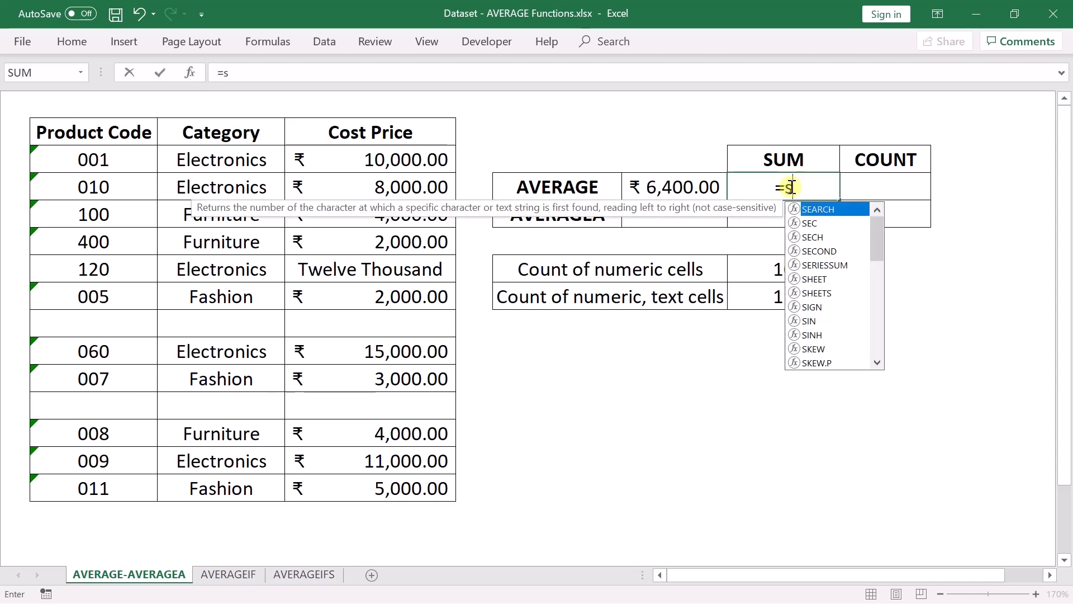
type("um")
key("Tab")
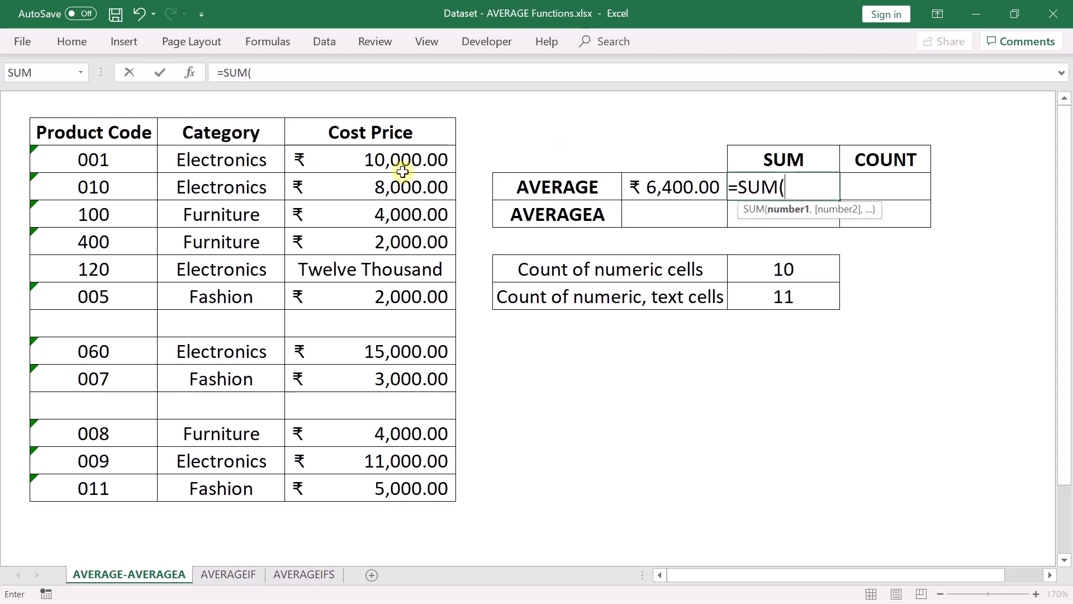
left_click_drag(402, 171, 376, 484)
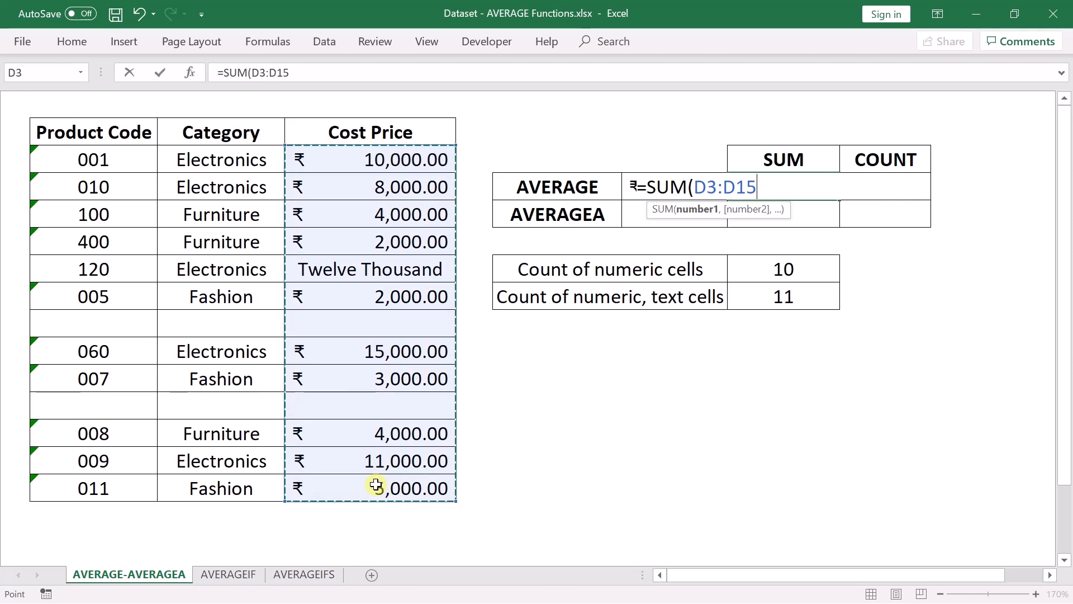
type(")")
key("Return")
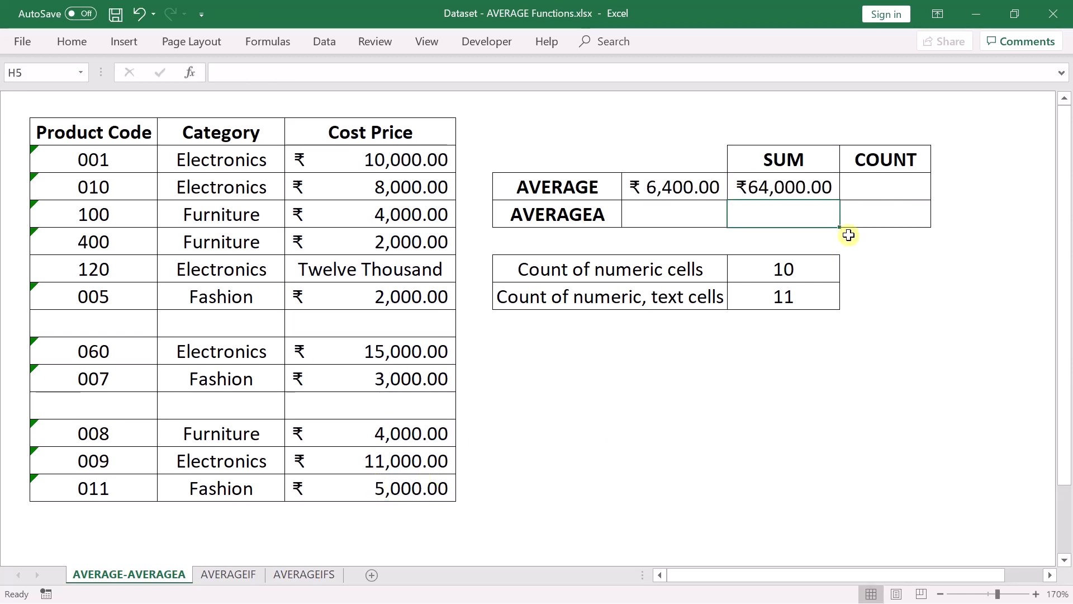
- Count the numeric cells in D3:D15 with the COUNT function in the AVERAGE row's COUNT cell
left_click(905, 186)
type("=count")
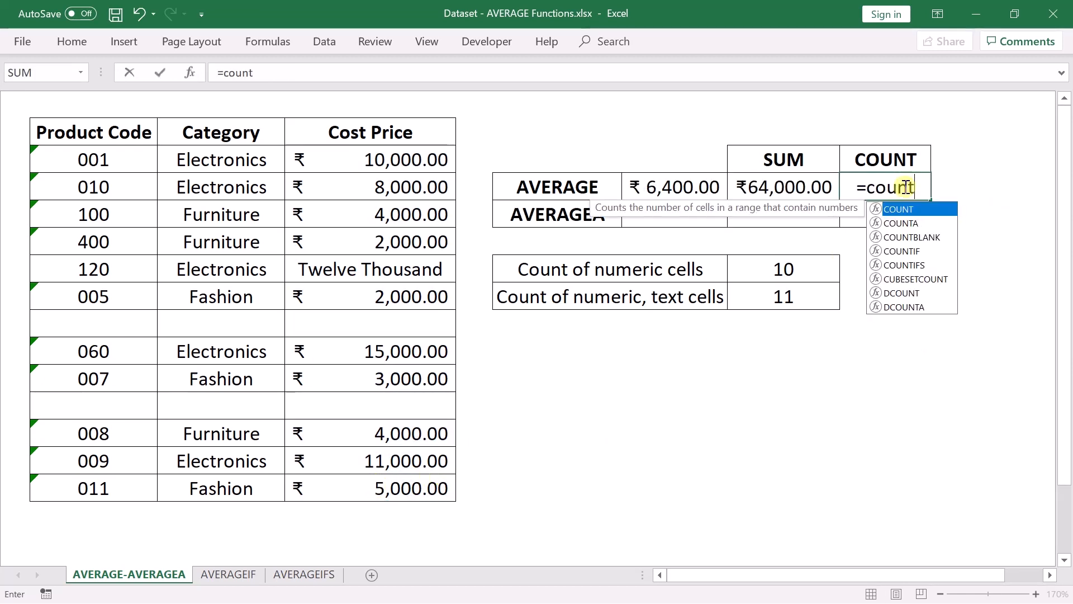
key("Tab")
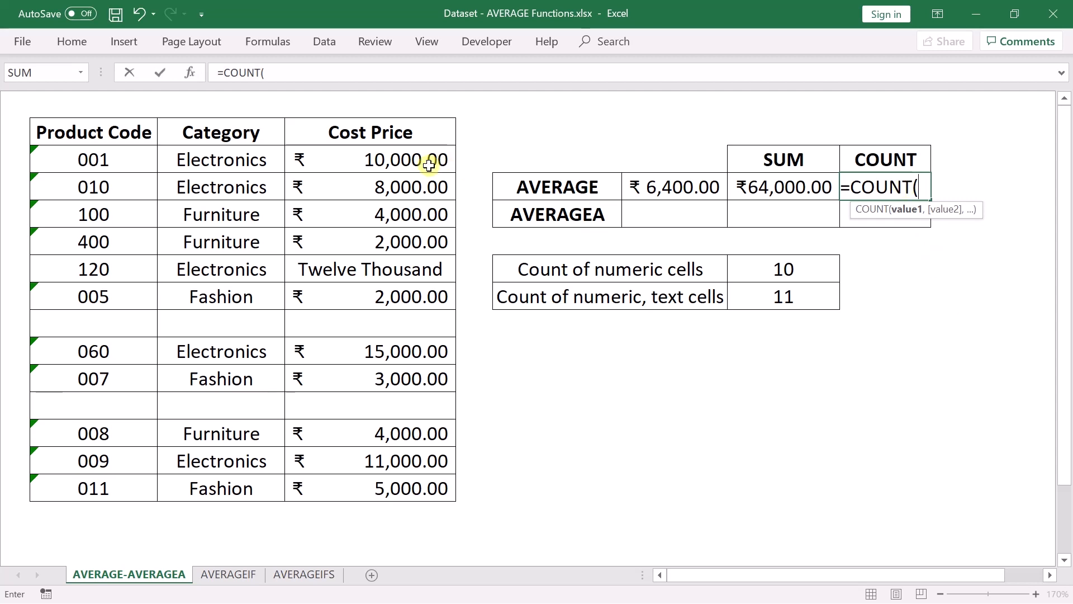
left_click_drag(429, 165, 423, 491)
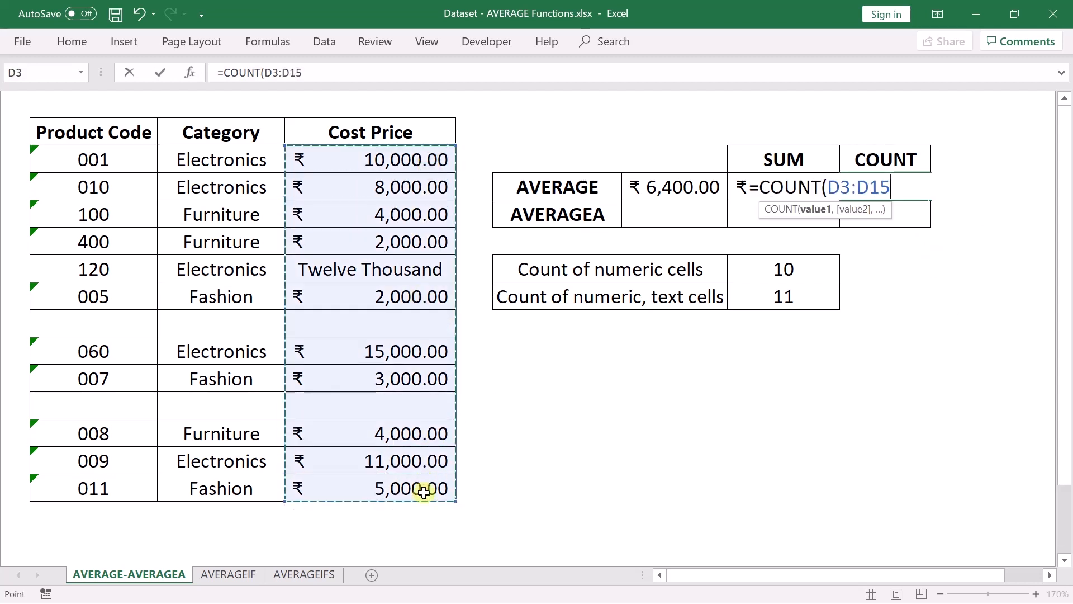
type(")")
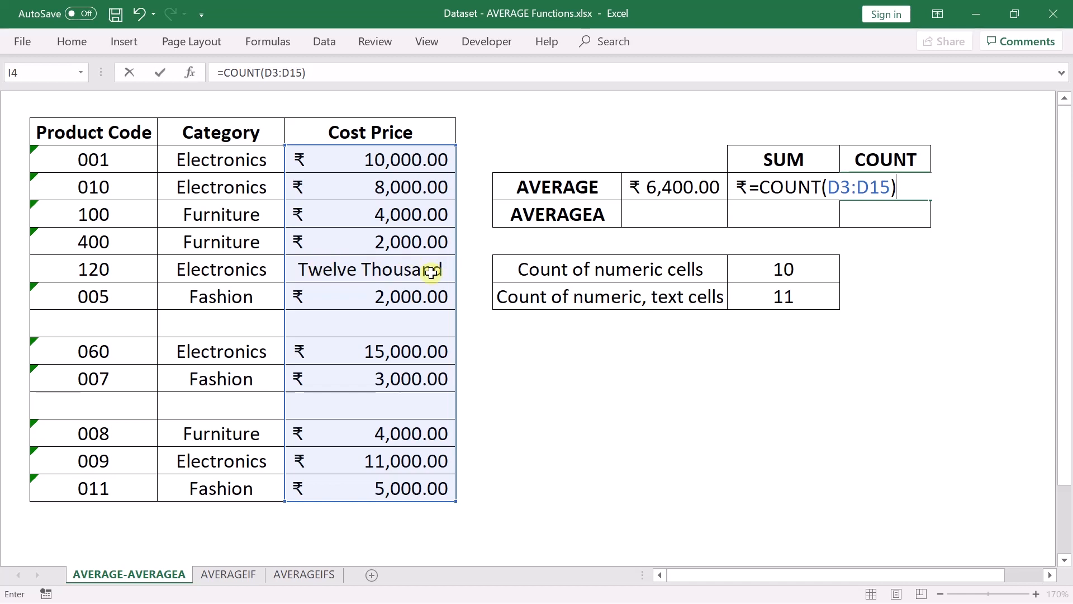
key("Return")
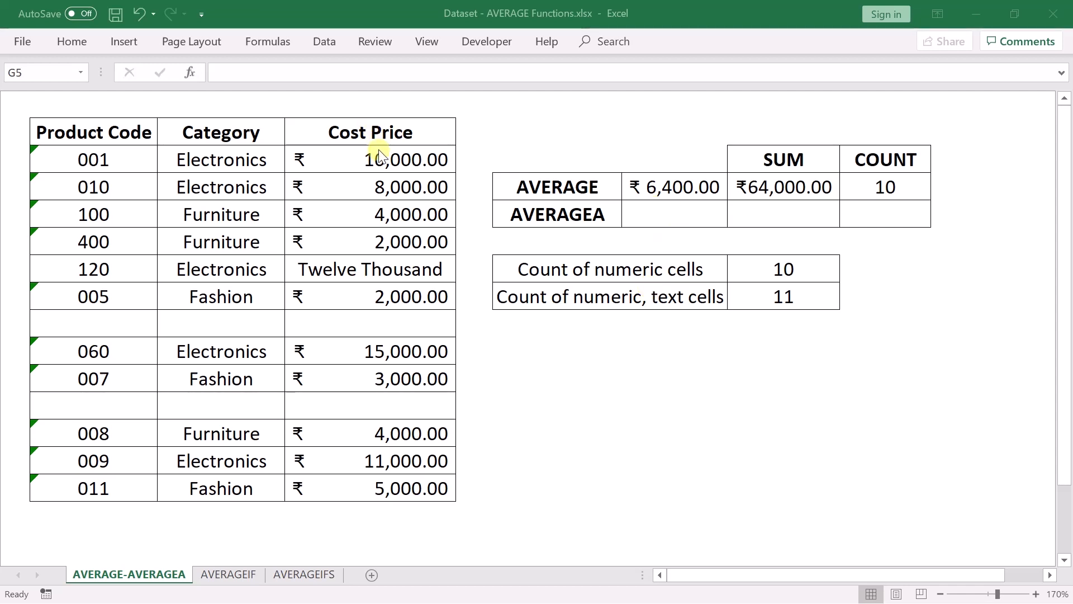
- Calculate the average of D3:D15, text included, with the AVERAGEA function in cell G5 beside the AVERAGEA label
left_click(651, 217)
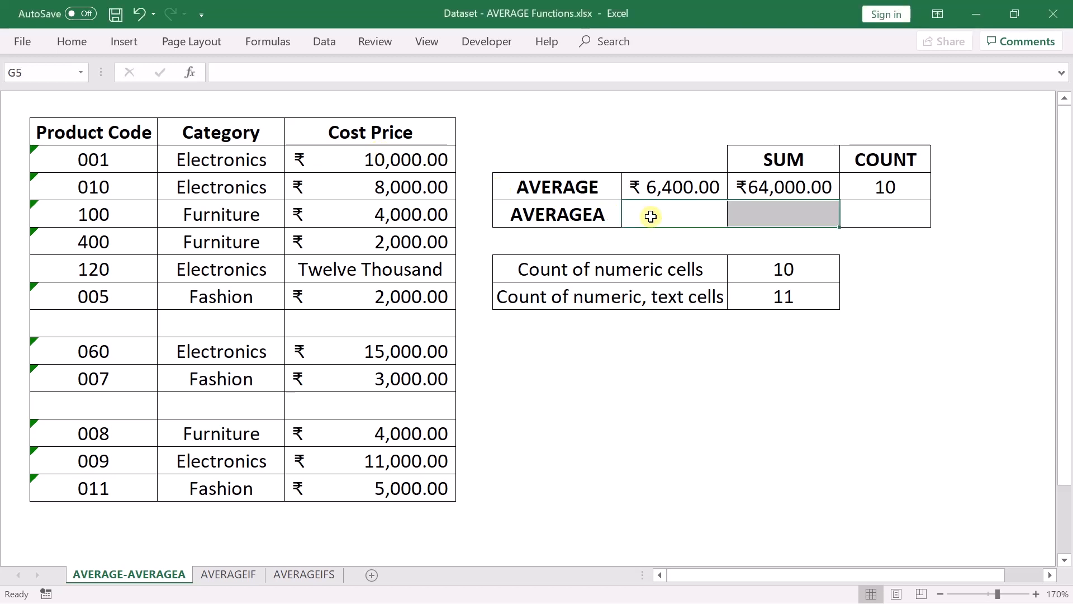
left_click(650, 217)
type("=")
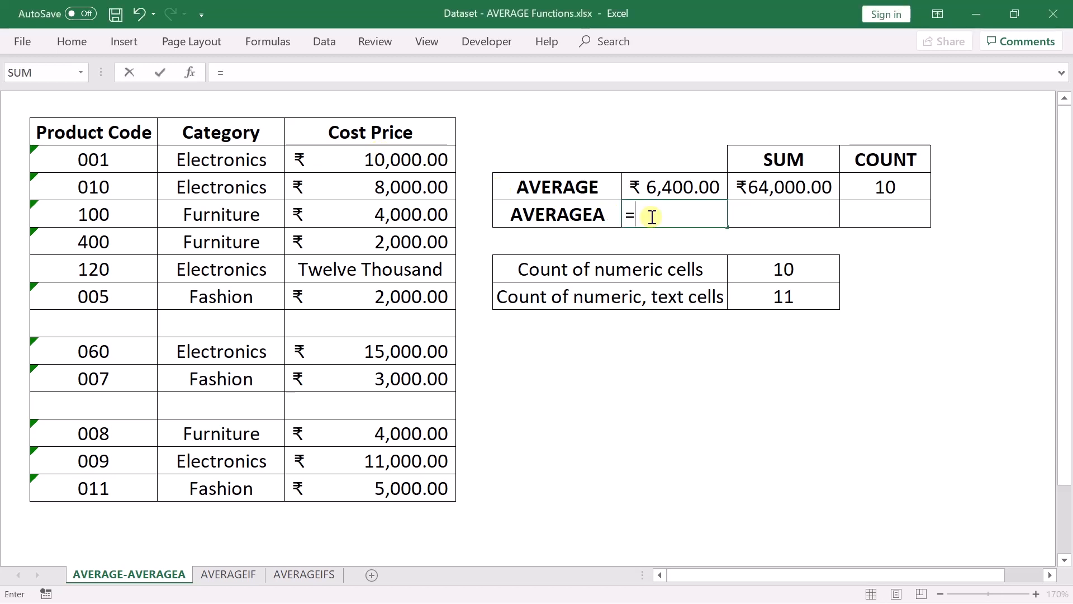
type("averagea")
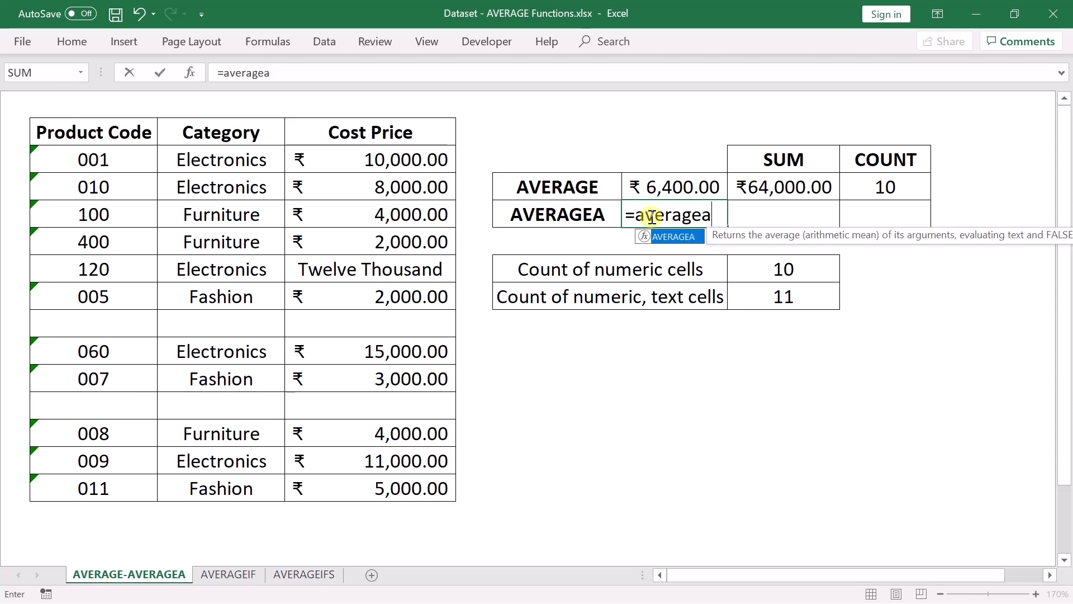
key("Tab")
left_click_drag(409, 159, 405, 482)
key("Return")
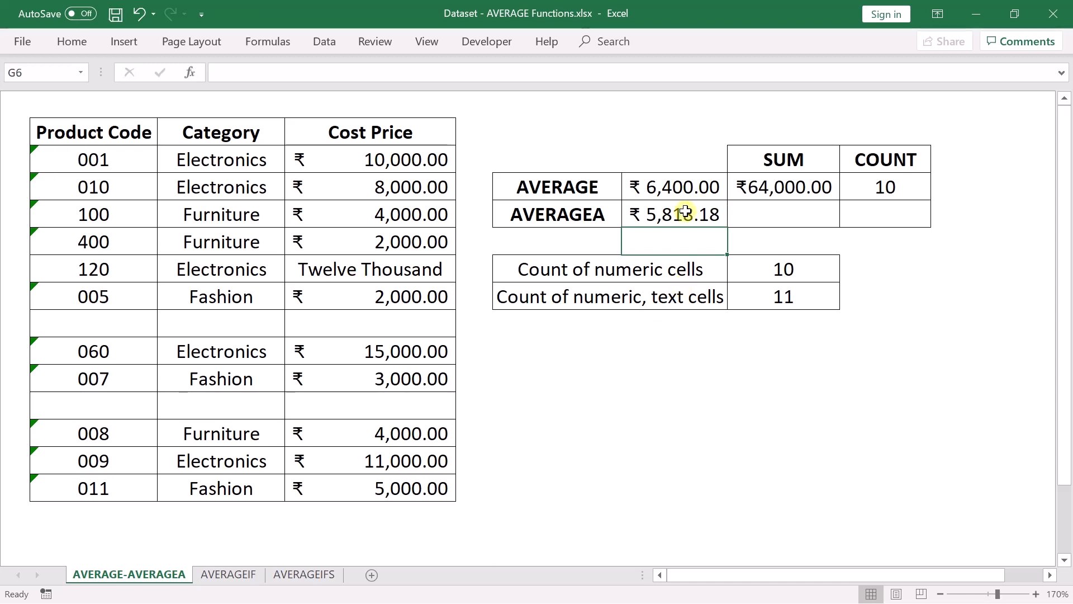
- Total the Cost Price range D3:D15 with the SUM function in the AVERAGEA row's SUM cell
left_click(774, 219)
type("=")
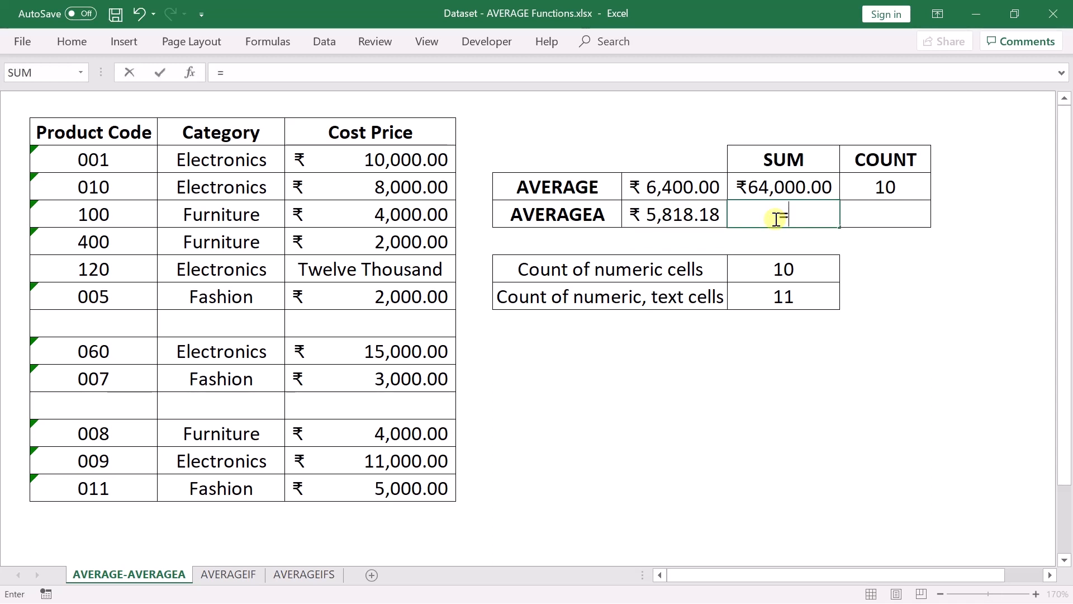
type("sum")
key("Tab")
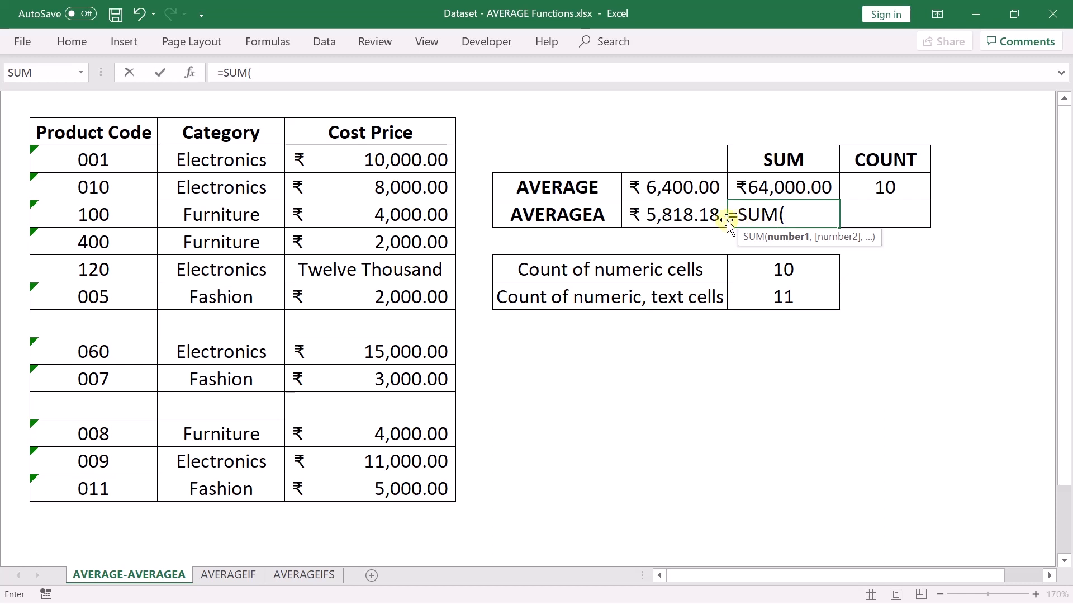
left_click_drag(399, 158, 390, 490)
key("Return")
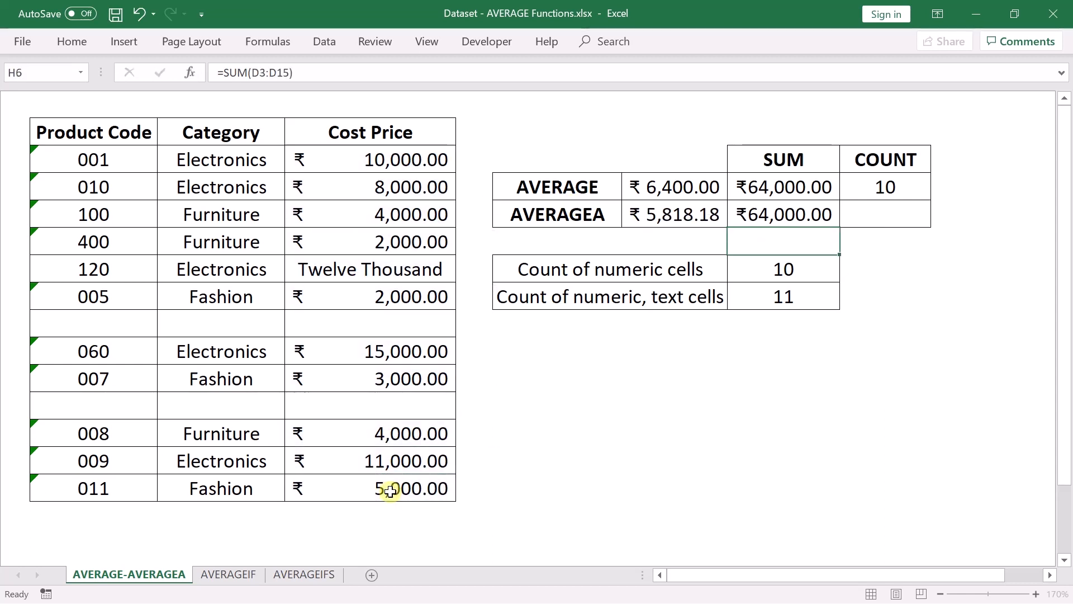
- Count the non-empty cells in D3:D15 with the COUNTA function in the AVERAGEA row's COUNT cell
left_click(867, 220)
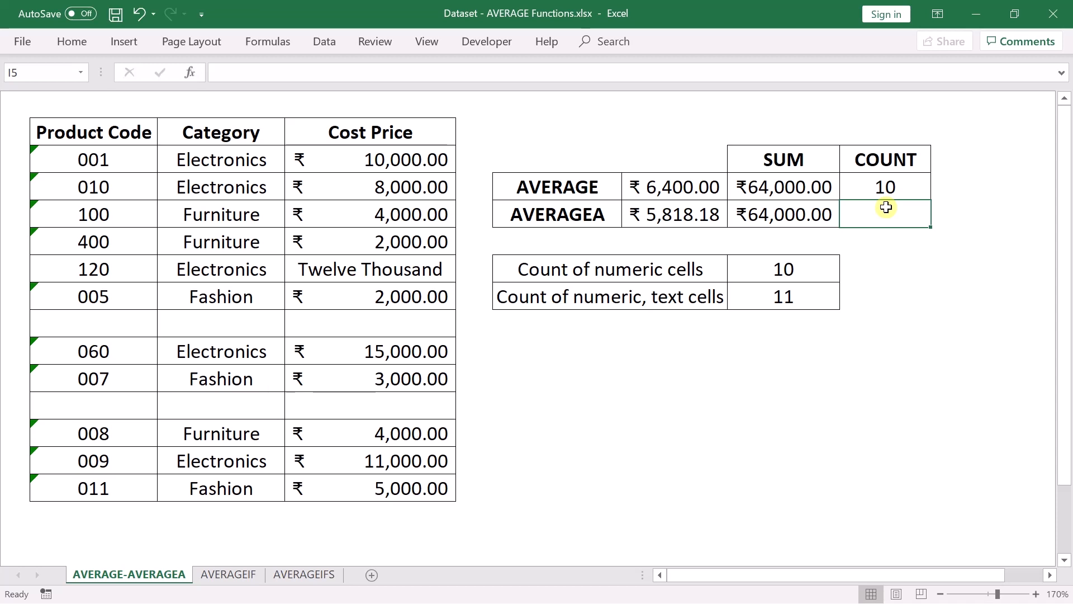
type("=count")
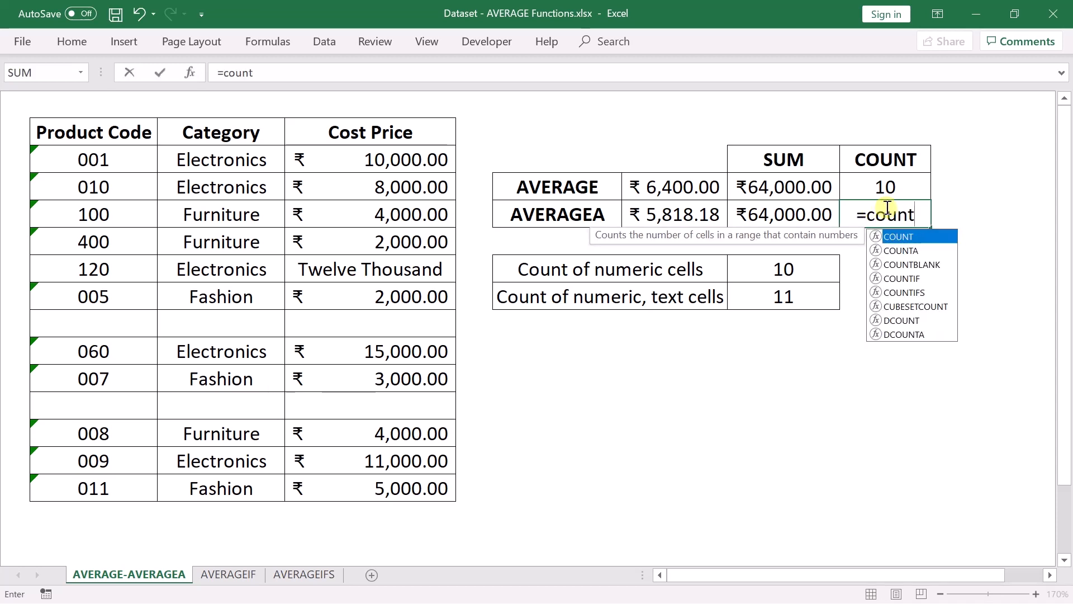
type("a")
key("Tab")
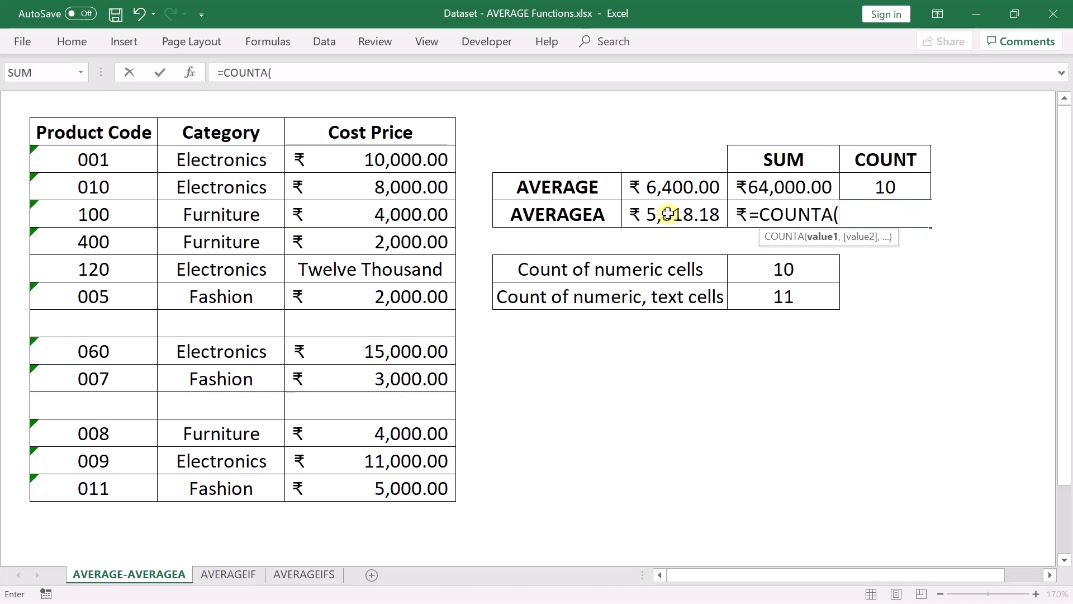
left_click_drag(427, 160, 412, 488)
type(")")
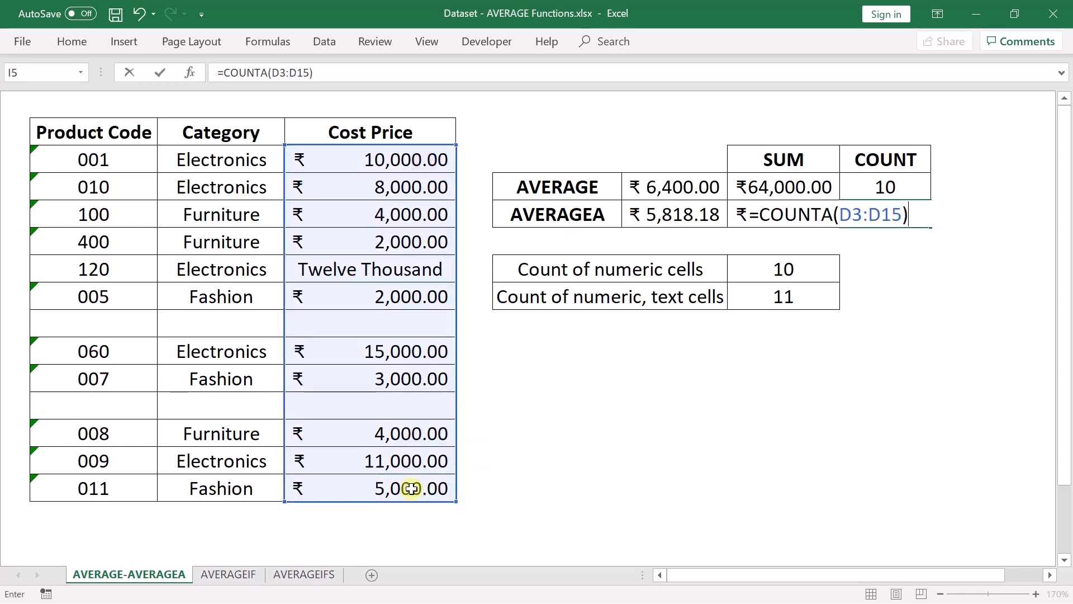
key("Return")
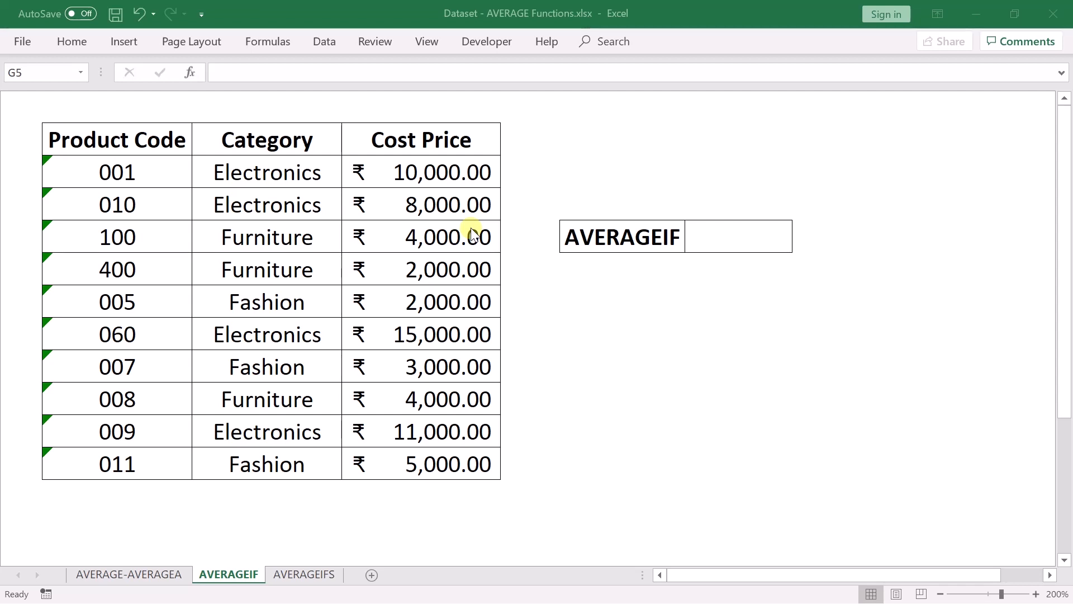
- On the AVERAGEIF sheet, average the Furniture cost prices in G5 with =AVERAGEIF(C3:C12,C5,D3:D12)
left_click(737, 240)
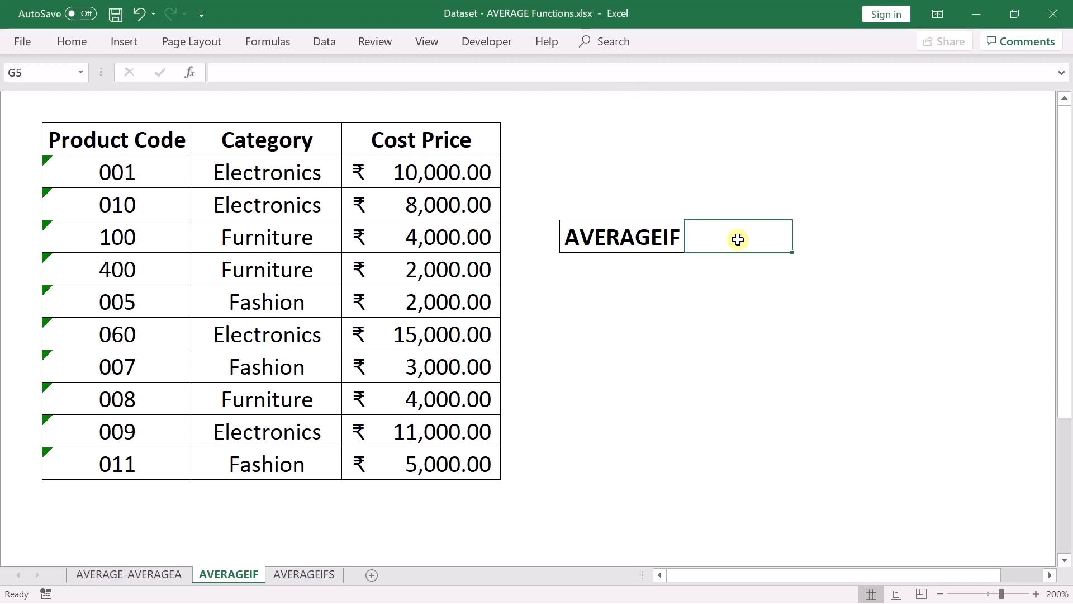
type("=")
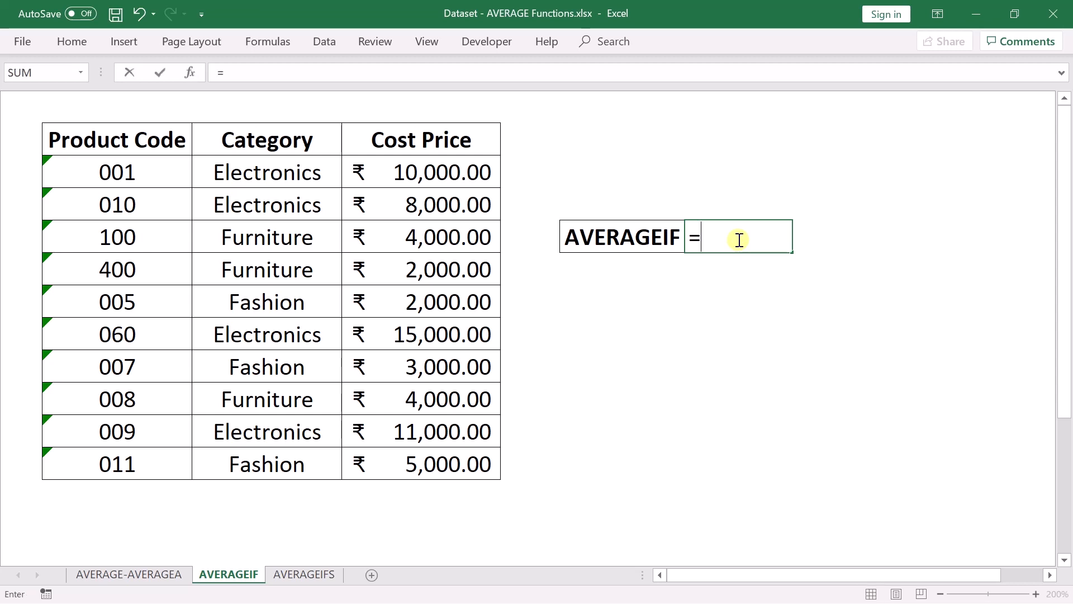
type("averagei")
key("Tab")
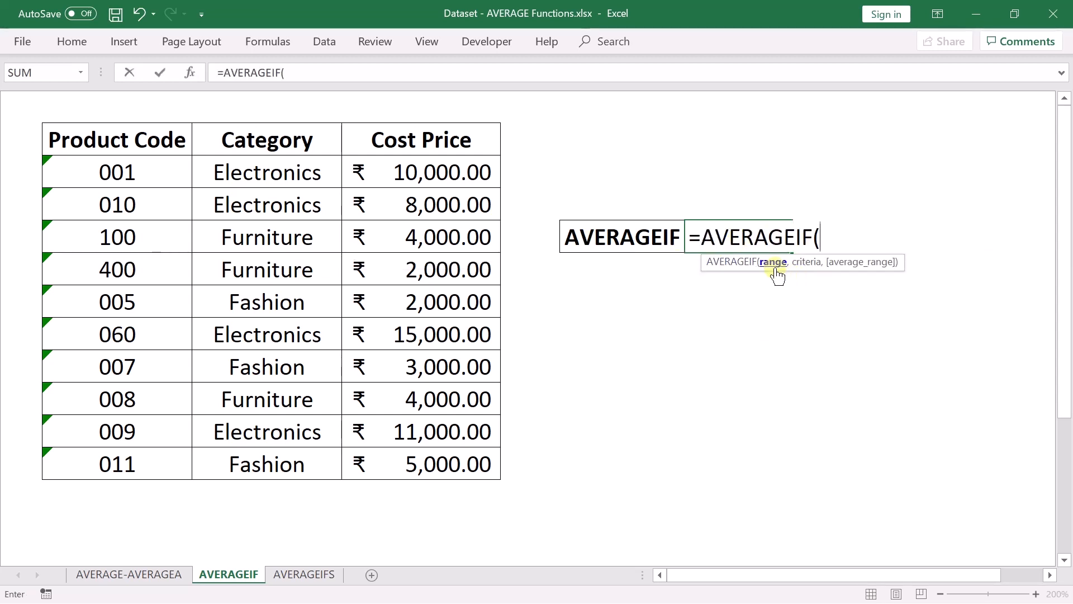
left_click_drag(297, 171, 287, 465)
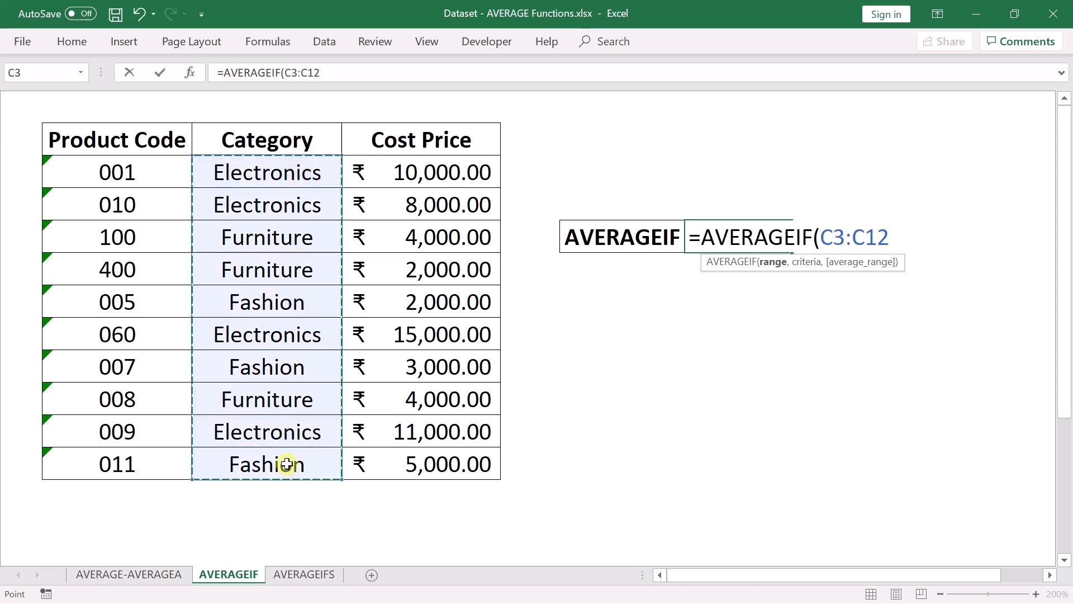
type(",")
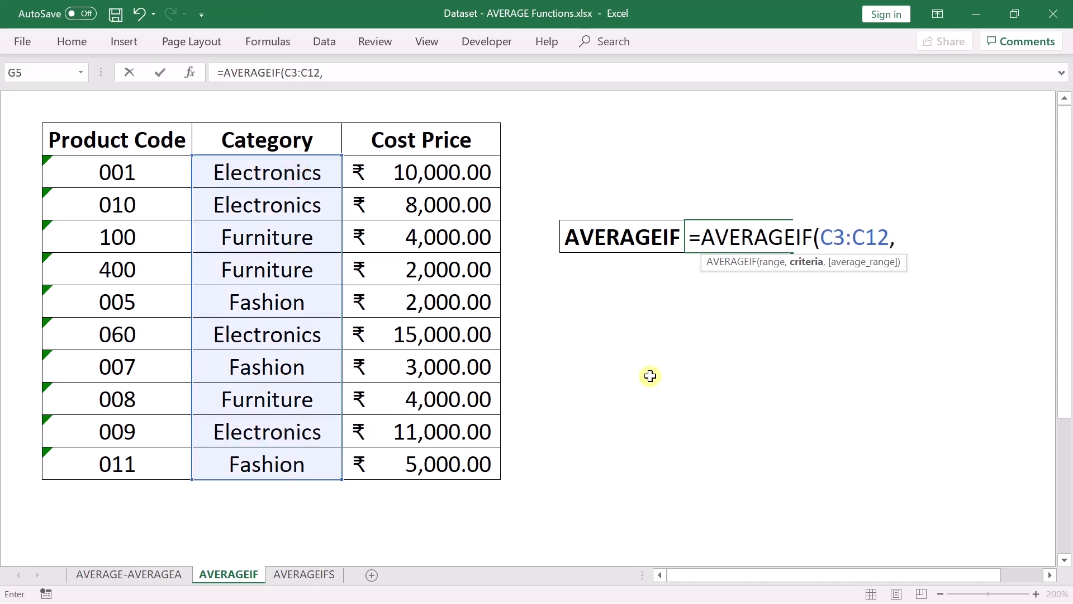
left_click(307, 241)
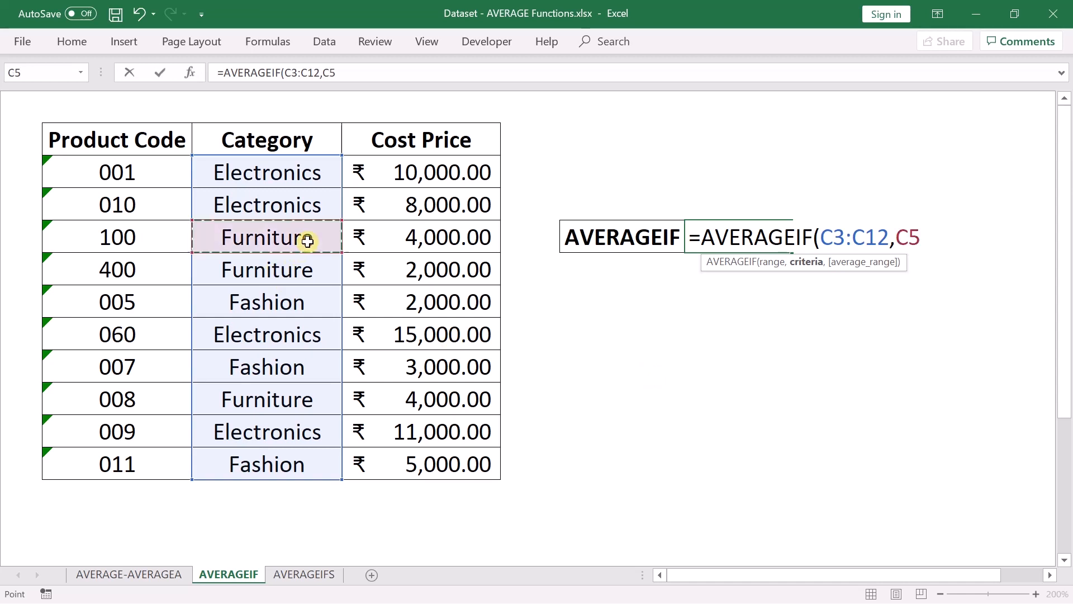
type(",")
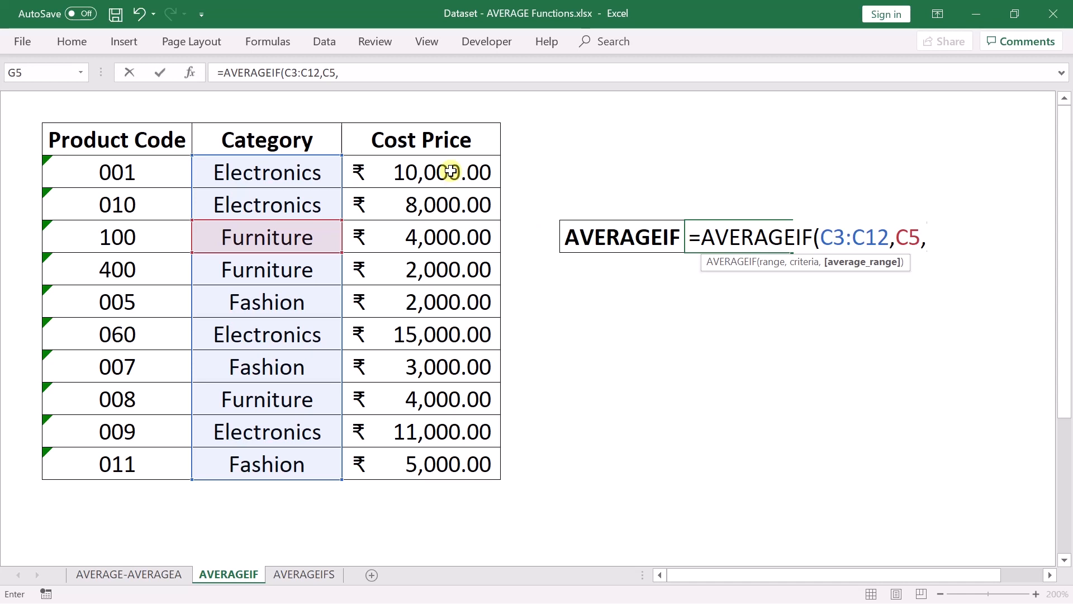
left_click_drag(451, 171, 447, 464)
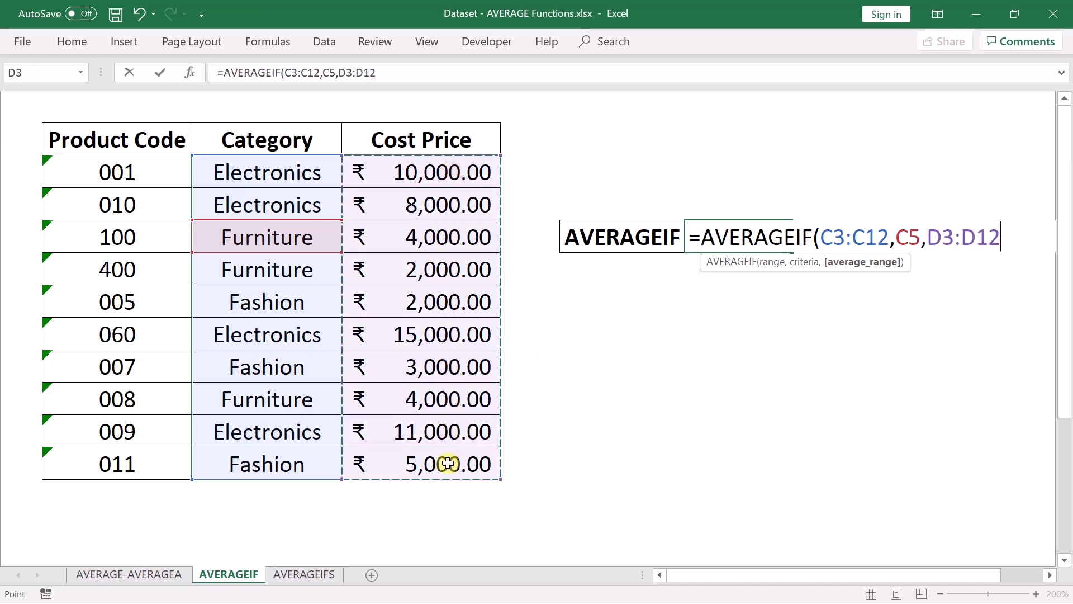
type(")")
key("Return")
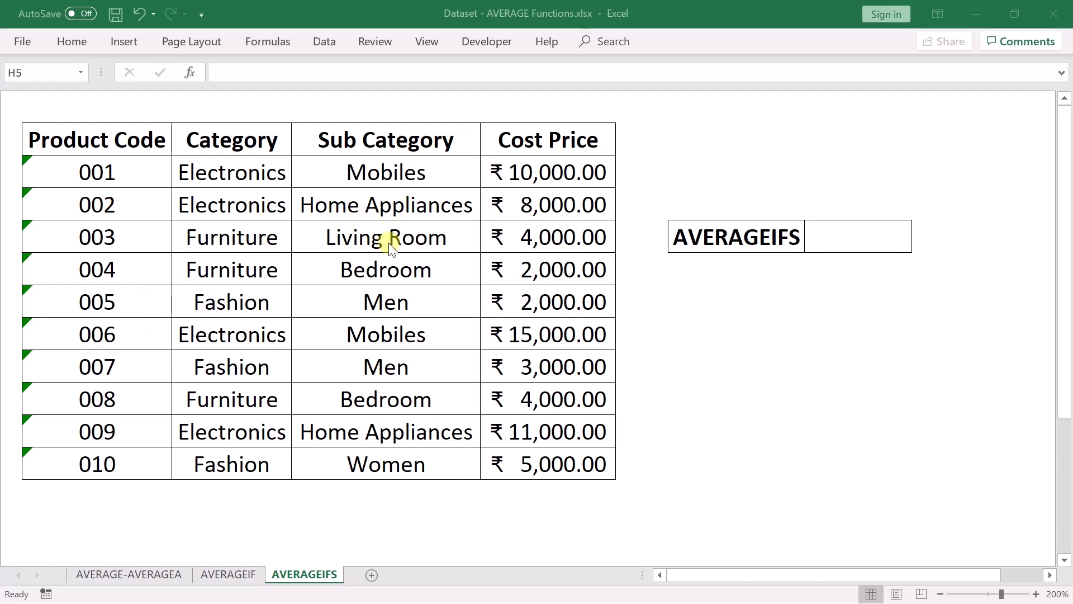
- In H5 beside the AVERAGEIFS label, start an AVERAGEIFS formula averaging E3:E12 where the Category range C3:C12 matches Furniture in C6
left_click(844, 237)
type("=")
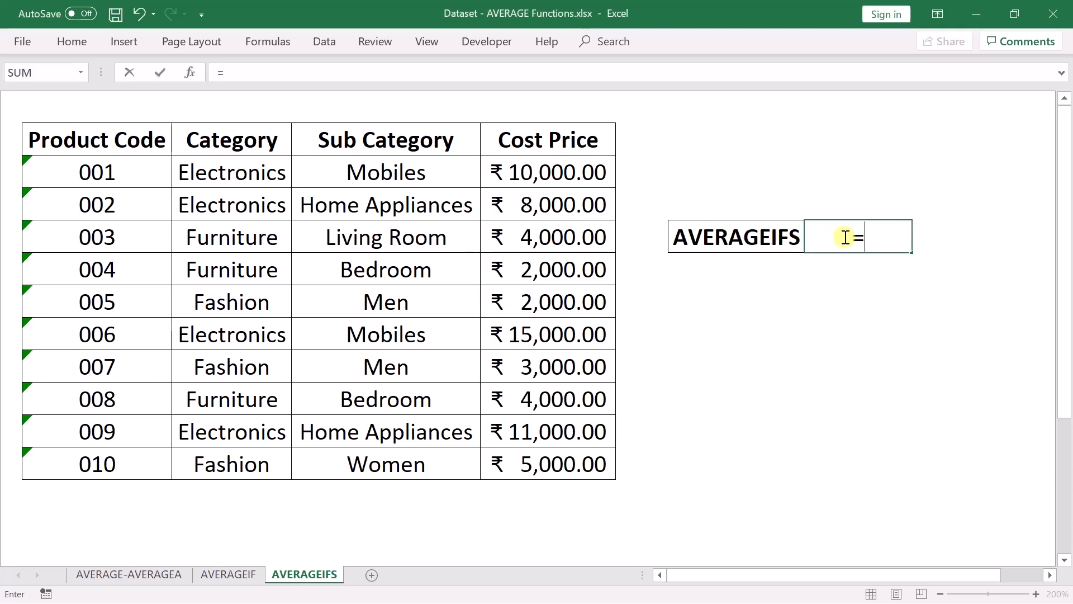
type("averageifs")
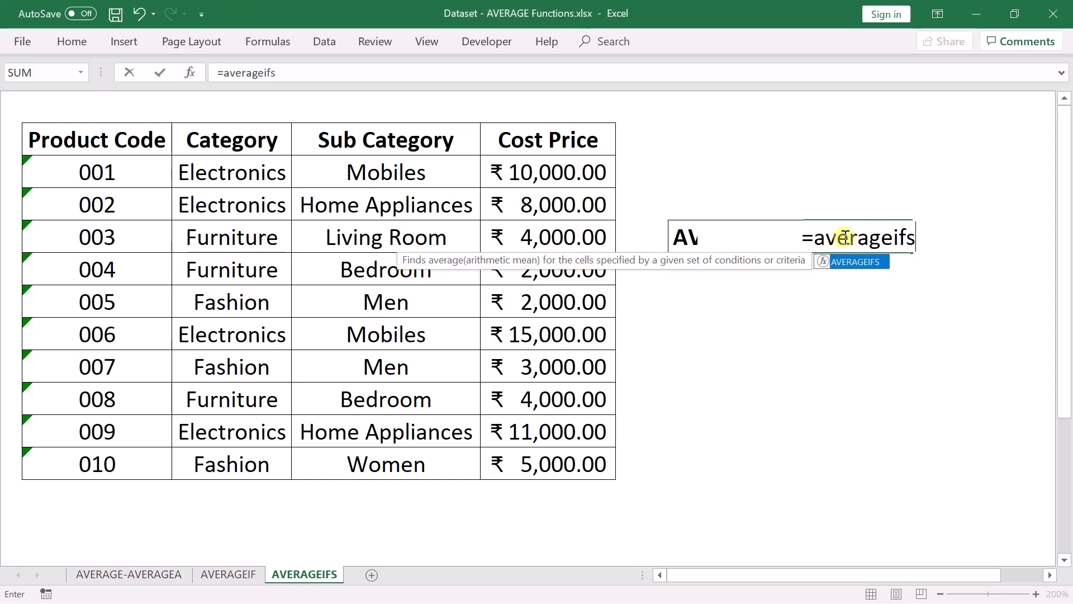
key("Tab")
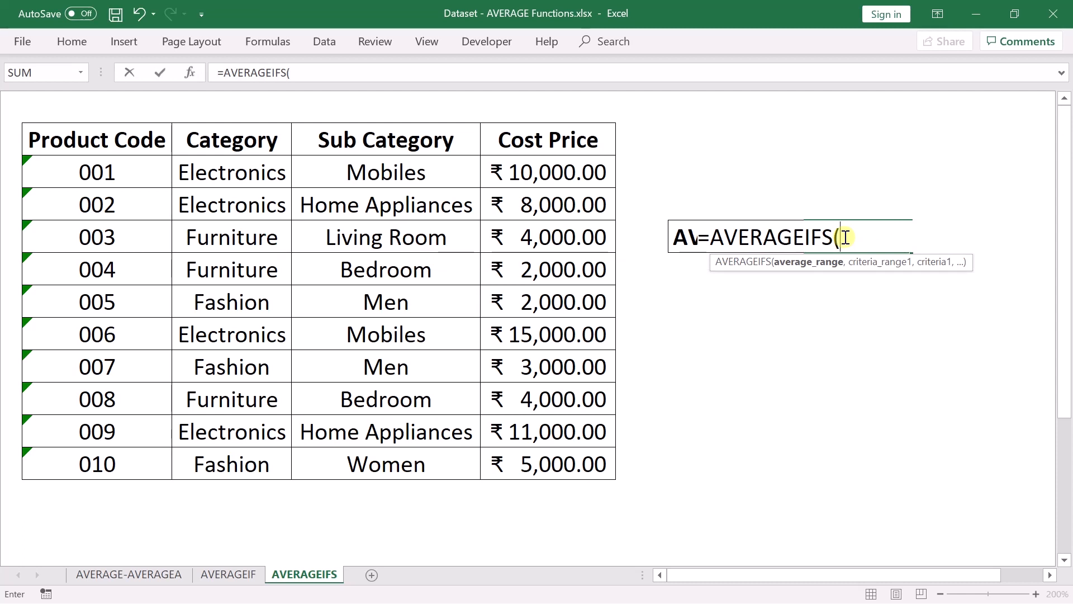
left_click_drag(572, 173, 572, 459)
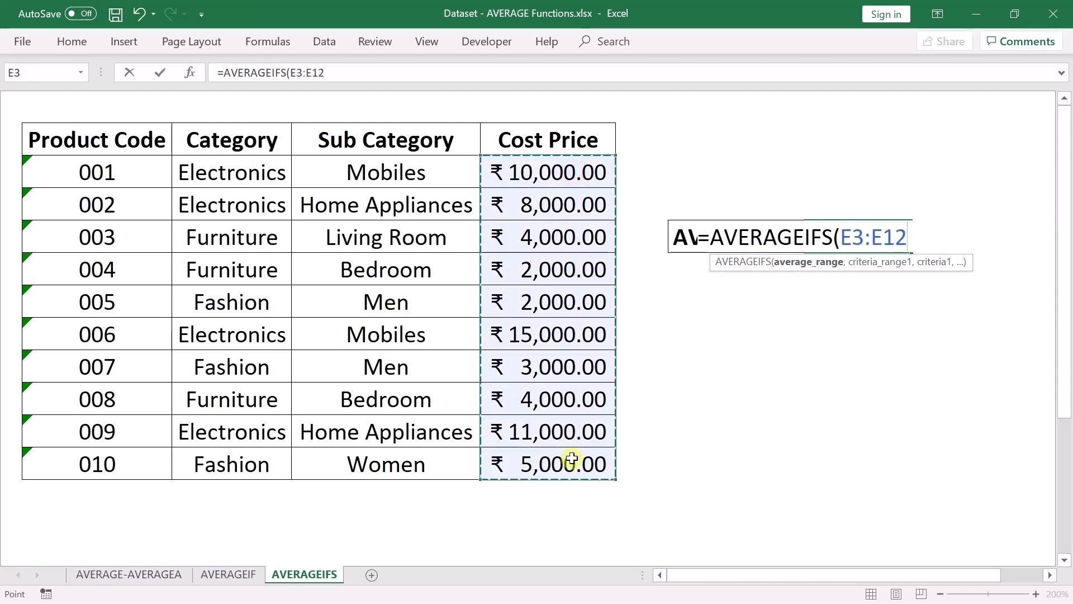
type(",")
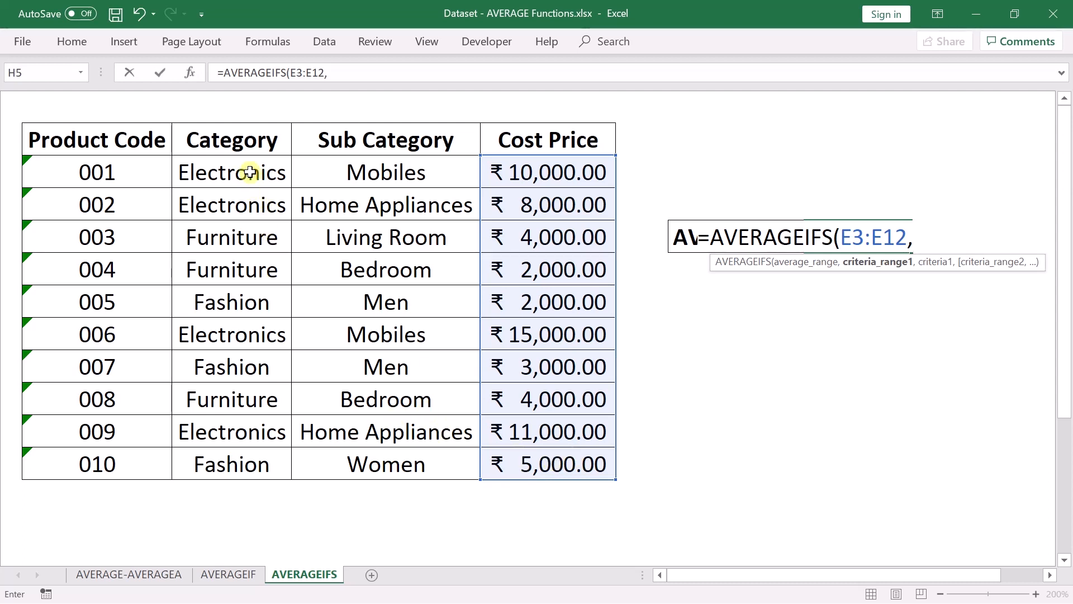
left_click_drag(249, 173, 231, 462)
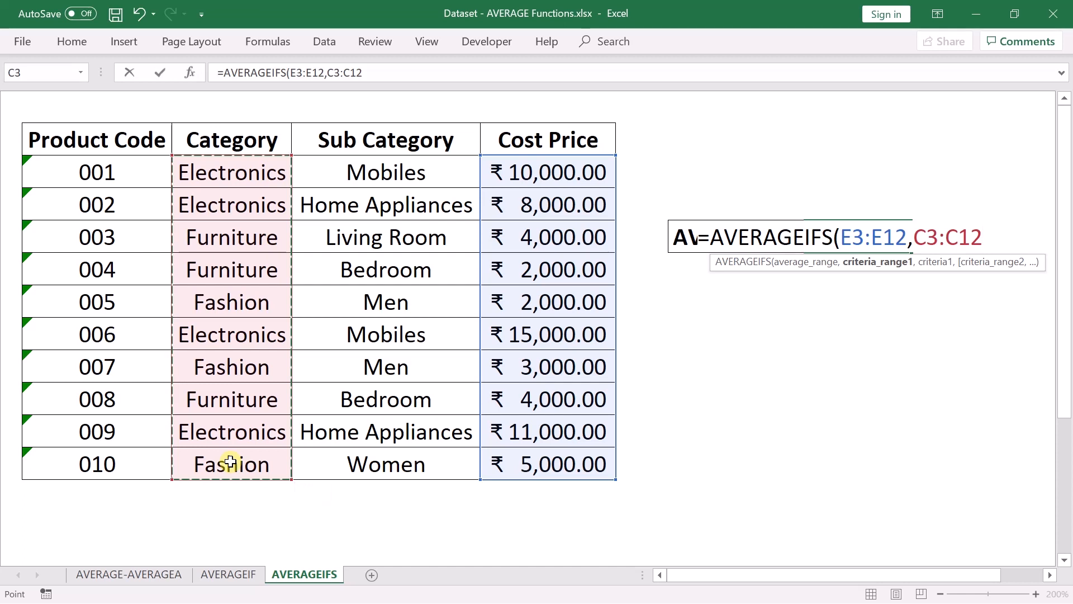
type(",")
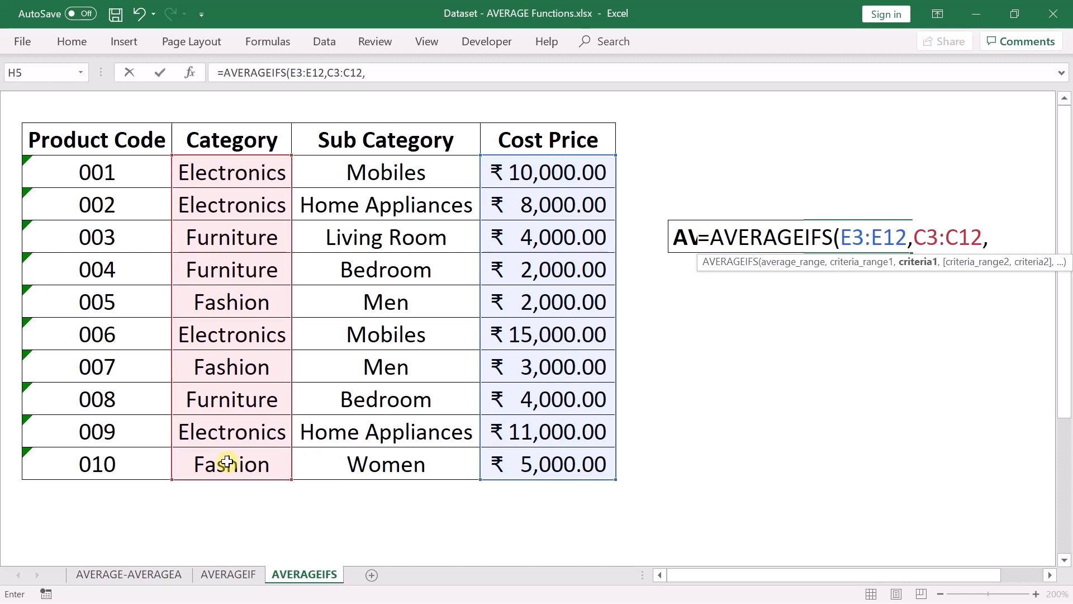
left_click(260, 272)
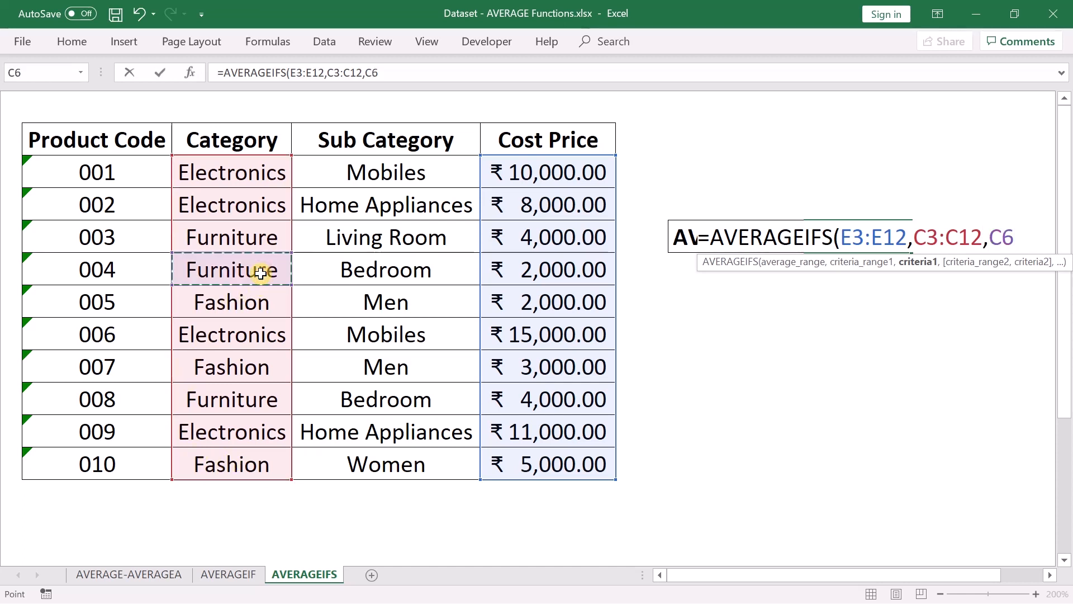
type(",")
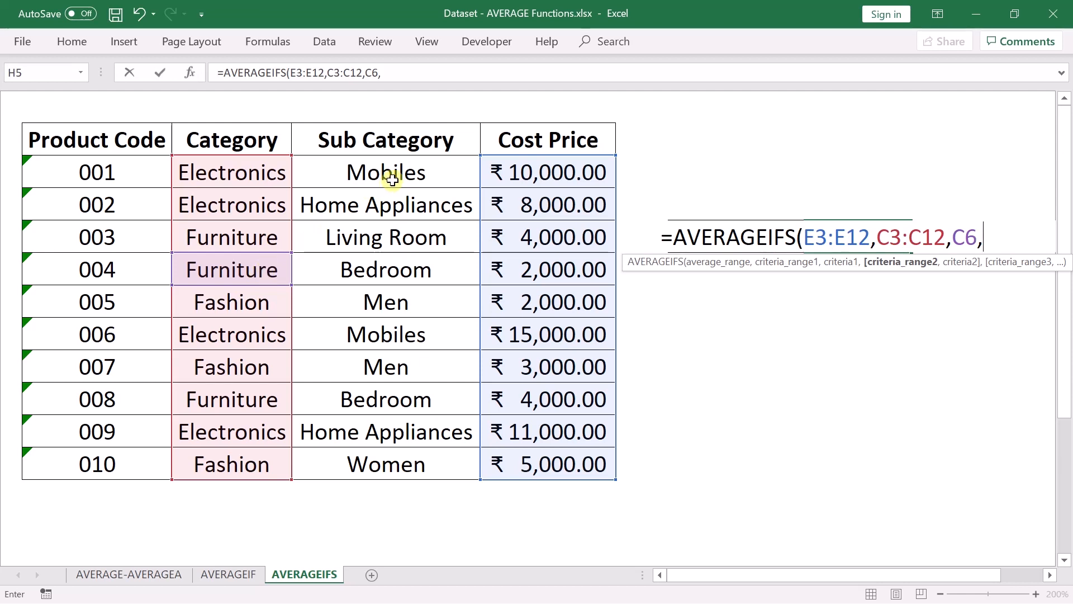
- Add the Sub Category range D3:D12 matching Bedroom in D6 as the second criterion and complete the AVERAGEIFS formula
left_click_drag(395, 173, 396, 464)
type(",")
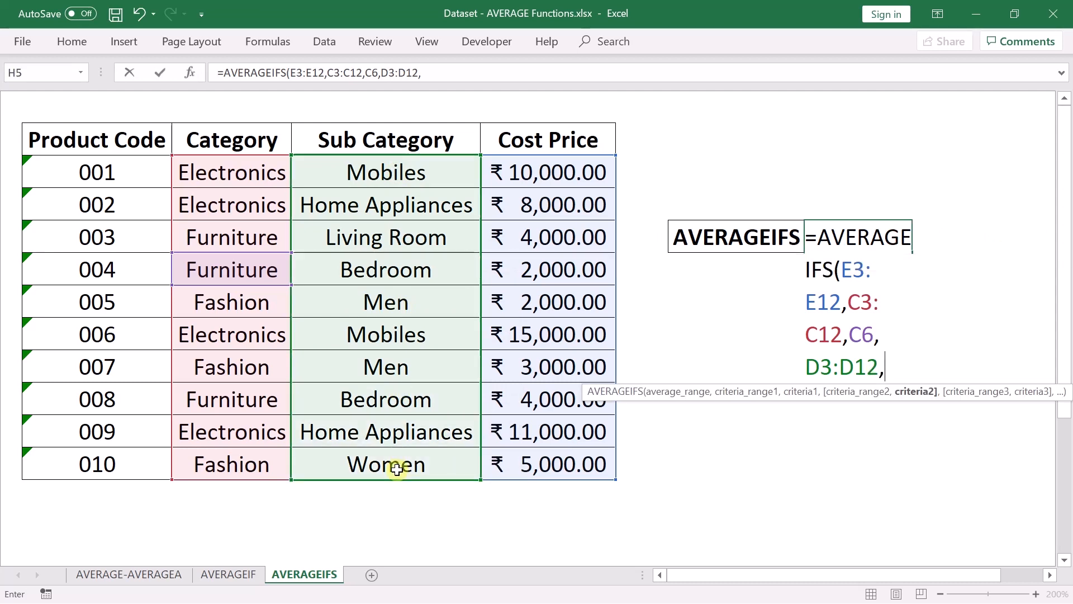
left_click(408, 270)
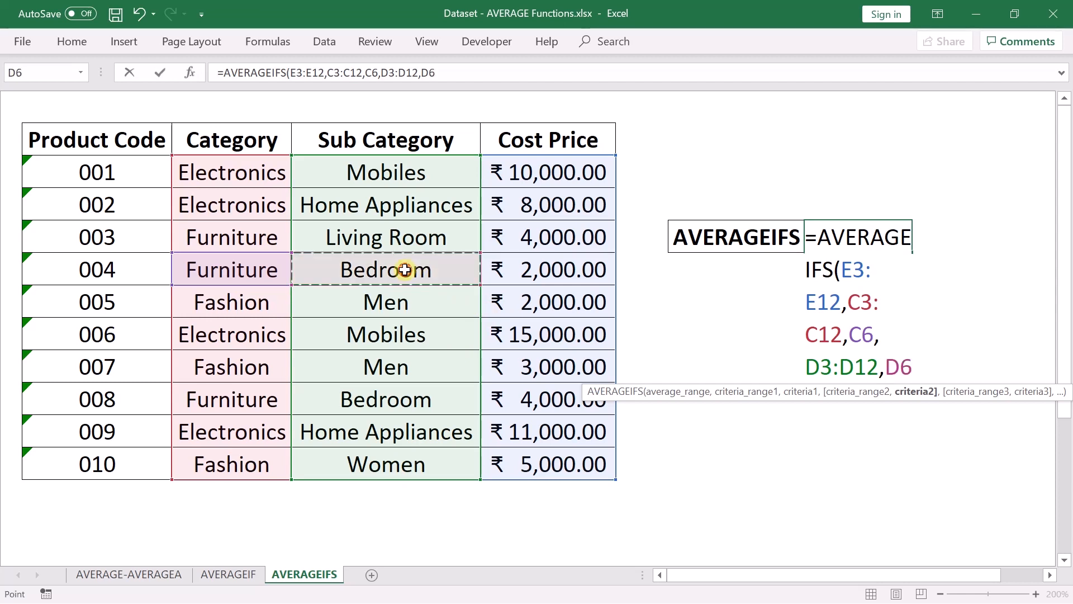
type(")")
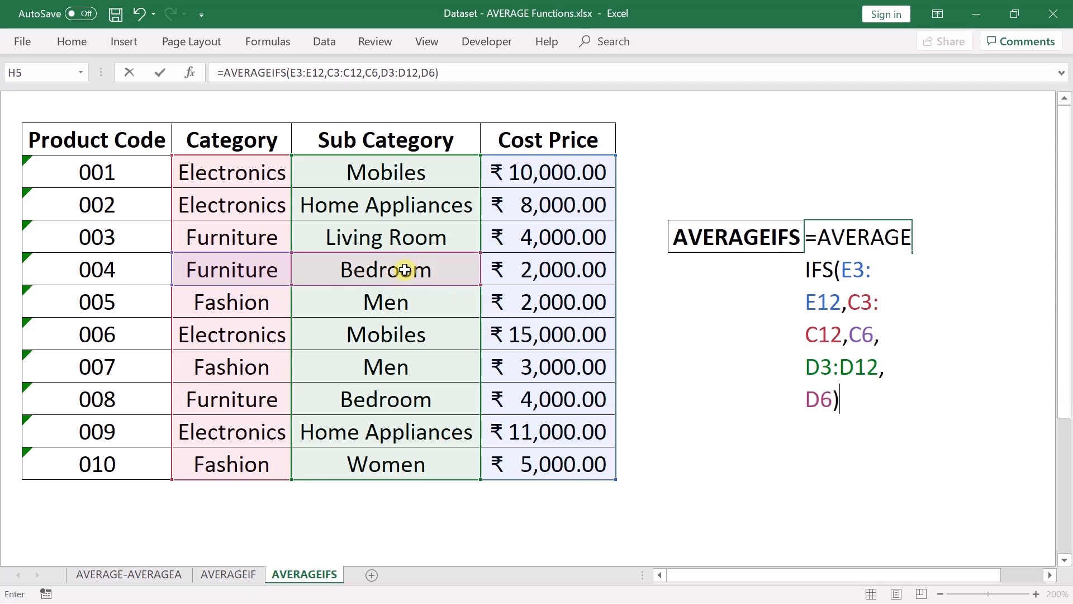
key("Return")
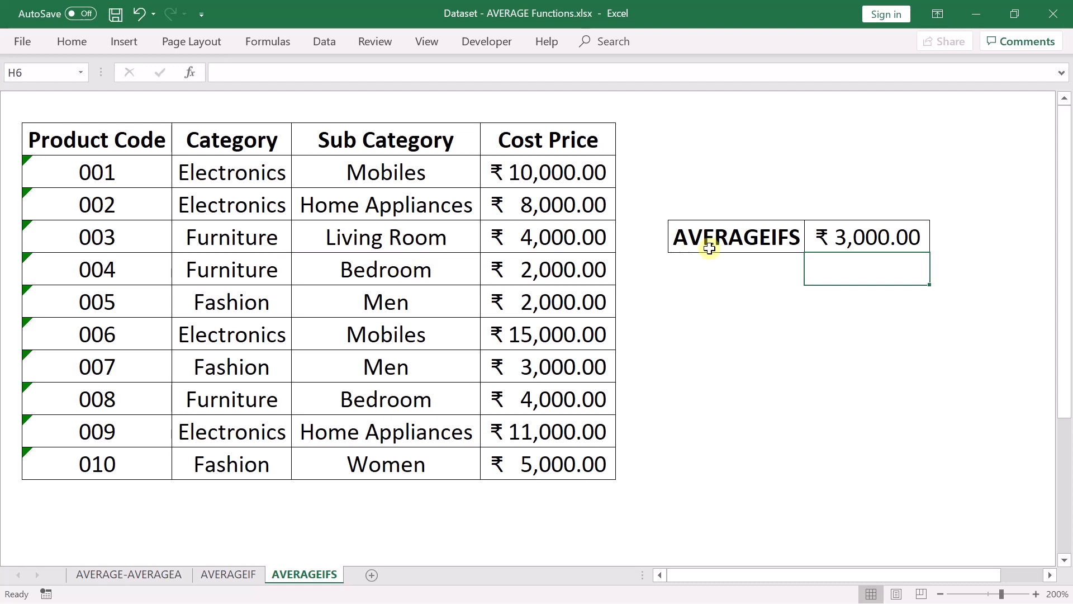